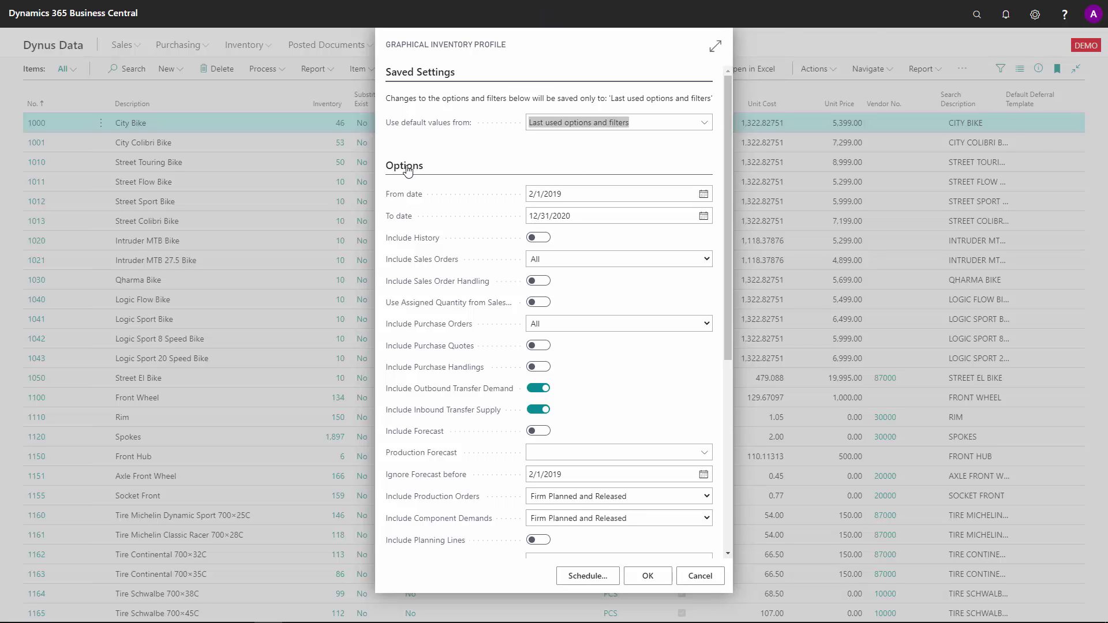
Confirm the 2/1/2019 to 12/31/2020 date range and run item 1000's profile as a stock chart.
click(565, 195)
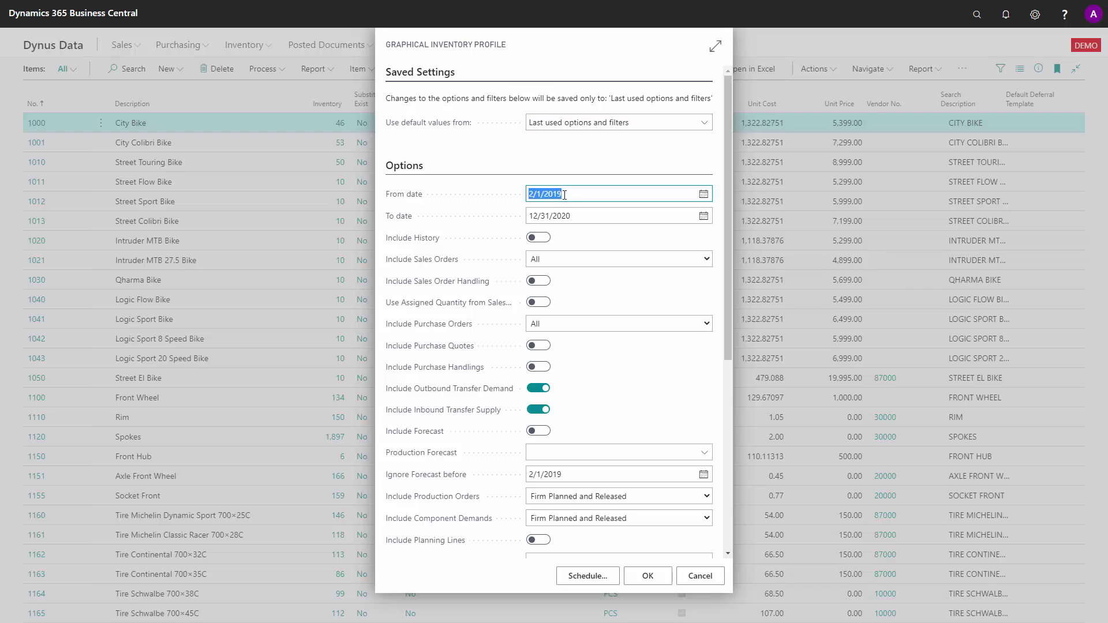
click(578, 217)
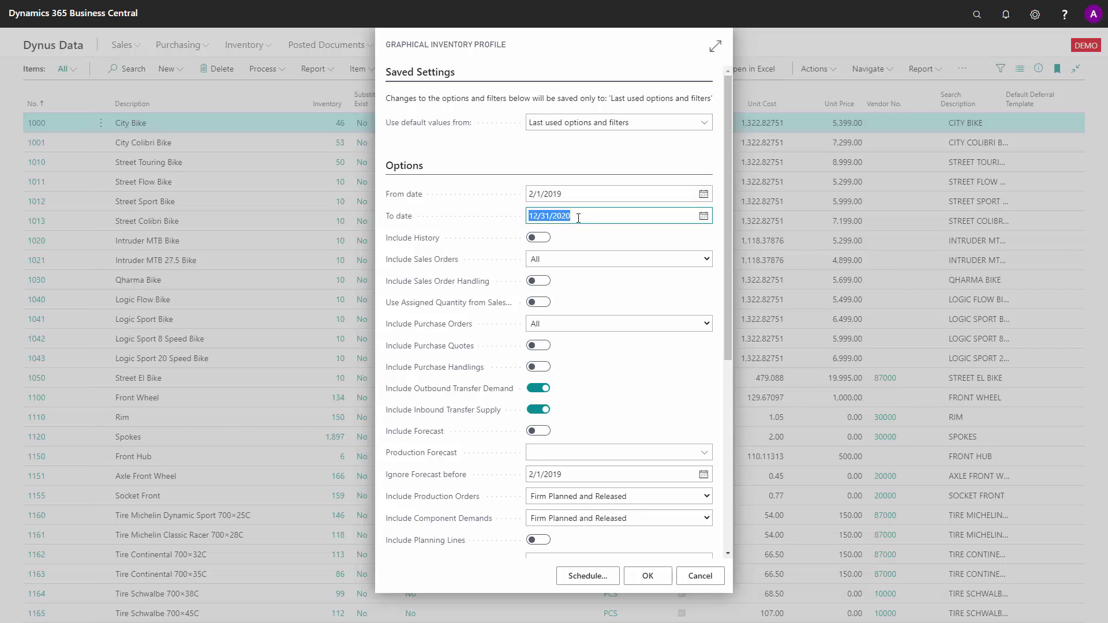
click(567, 195)
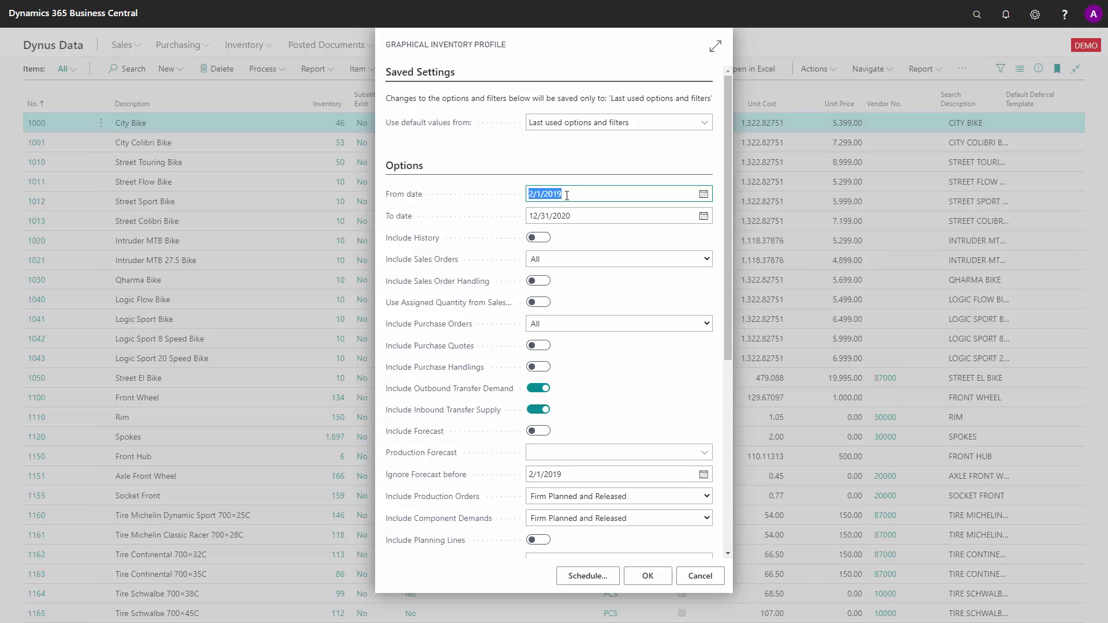
click(546, 216)
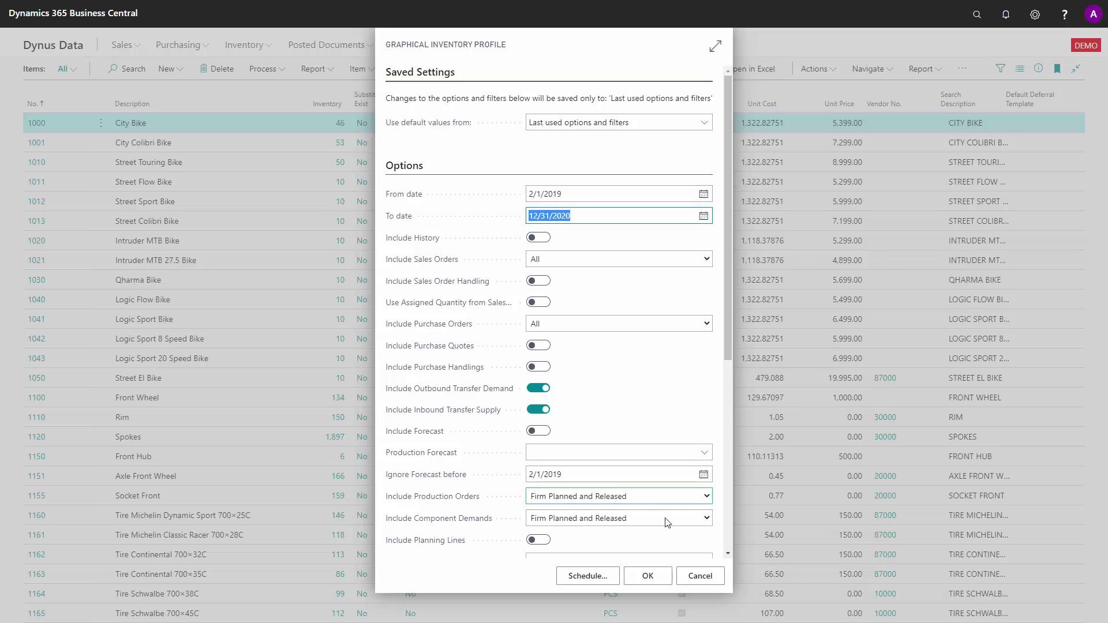
click(656, 577)
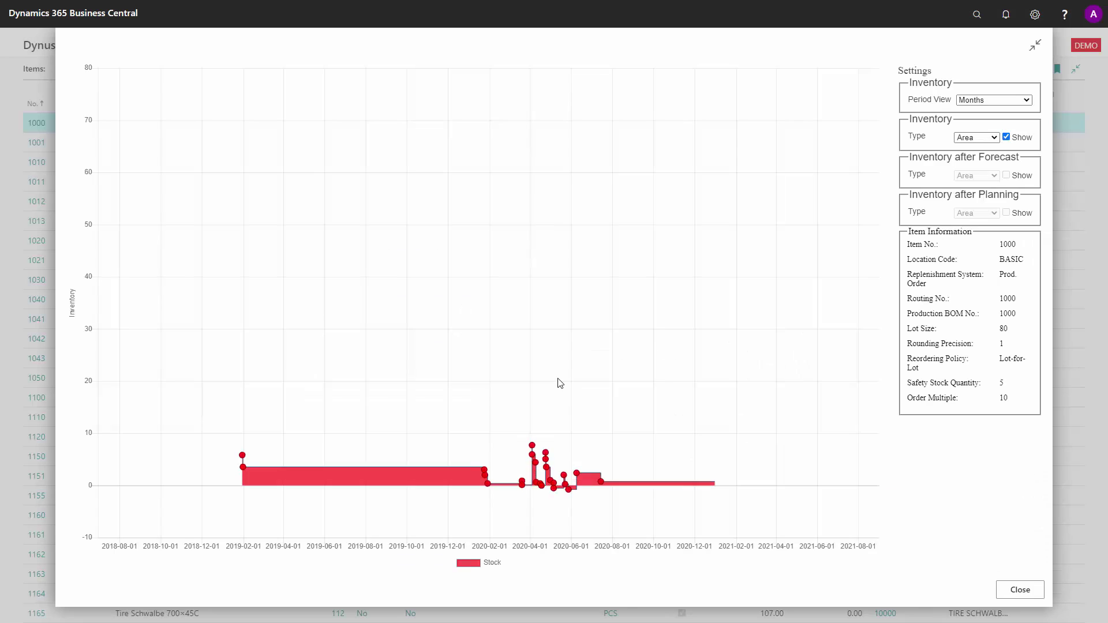
Inspect the stock chart's data points, then close the chart to return to the options.
mouse_move(243, 249)
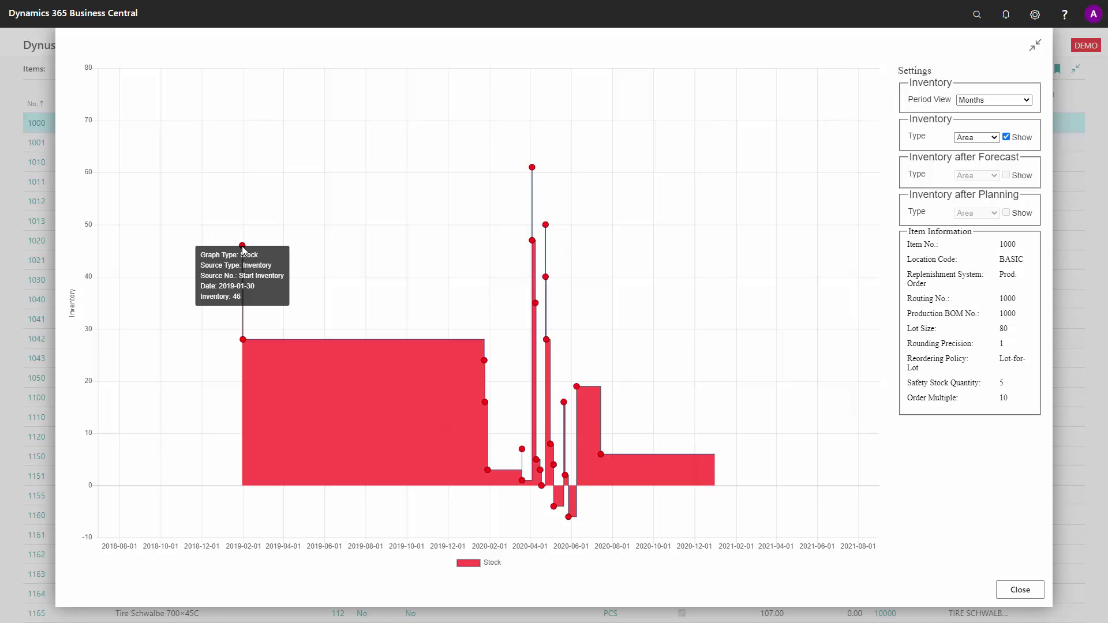
mouse_move(243, 343)
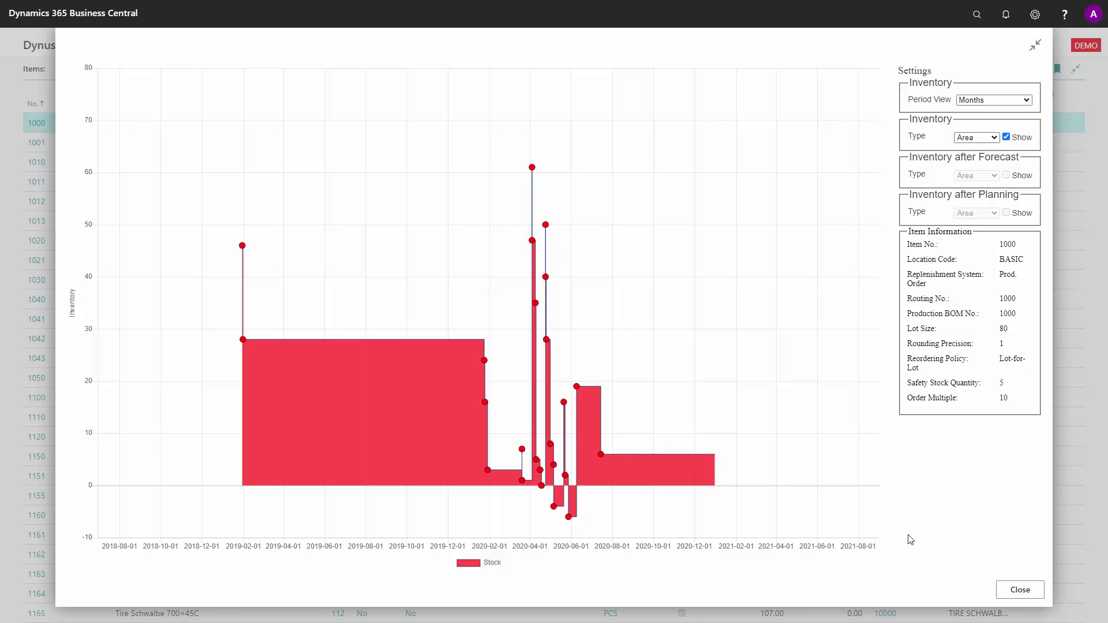
click(1020, 590)
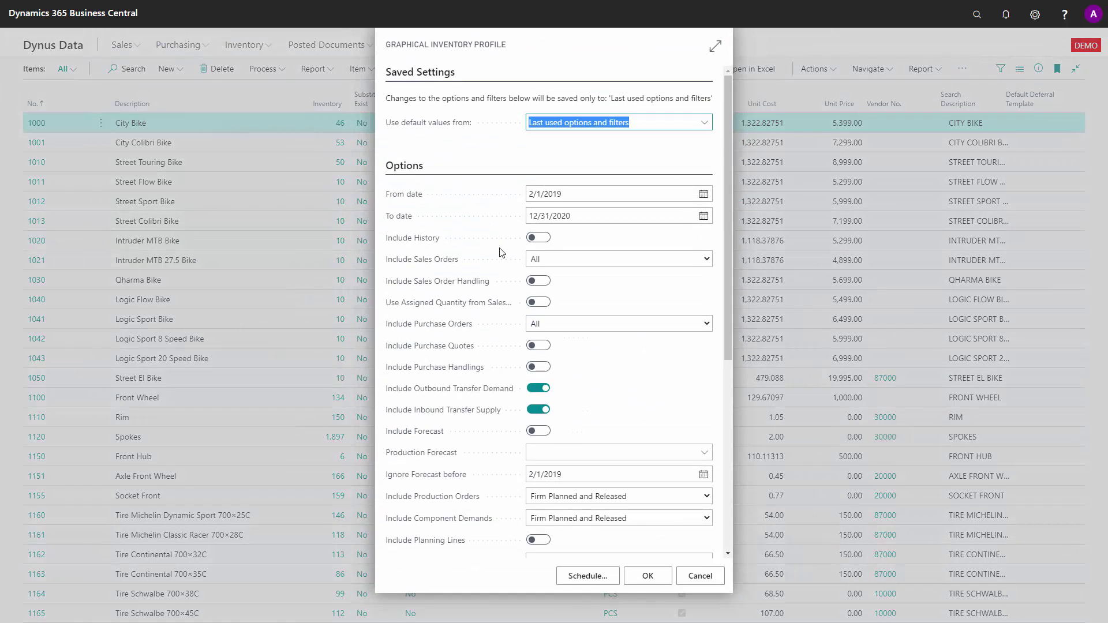
Switch Include History on and rerun the Graphical Inventory Profile.
click(540, 239)
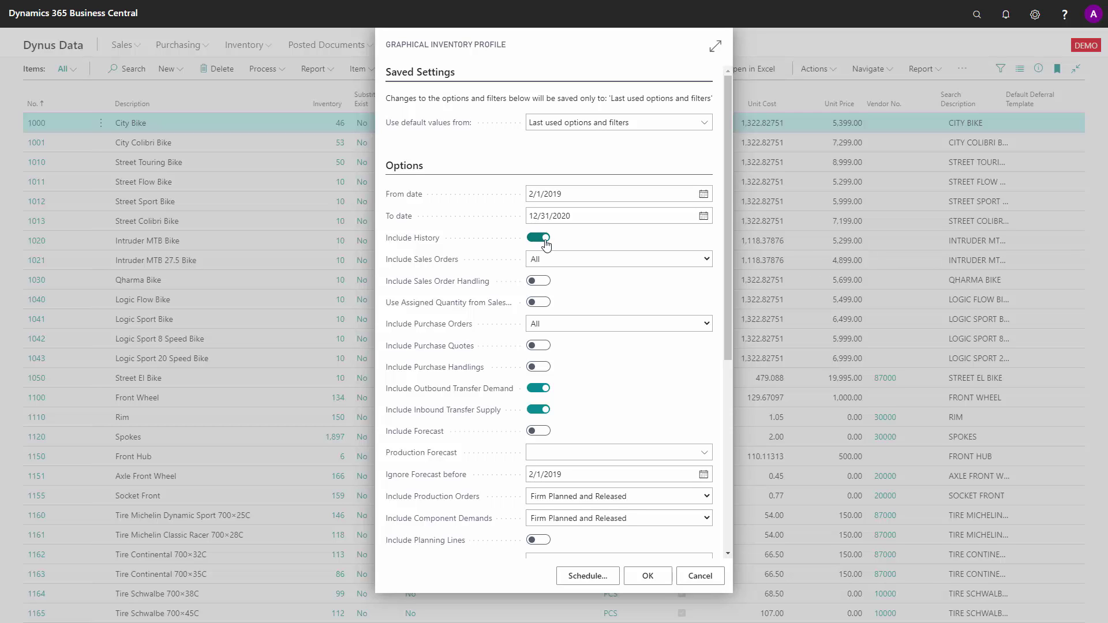
click(646, 577)
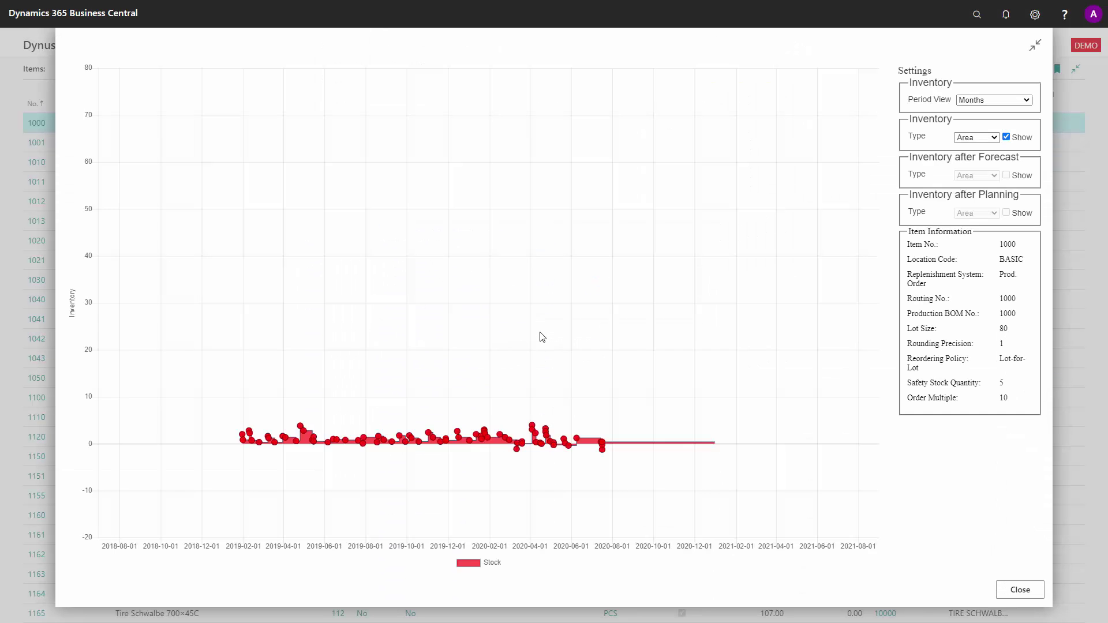
Inspect the history-inclusive chart's data points, then close it.
mouse_move(243, 306)
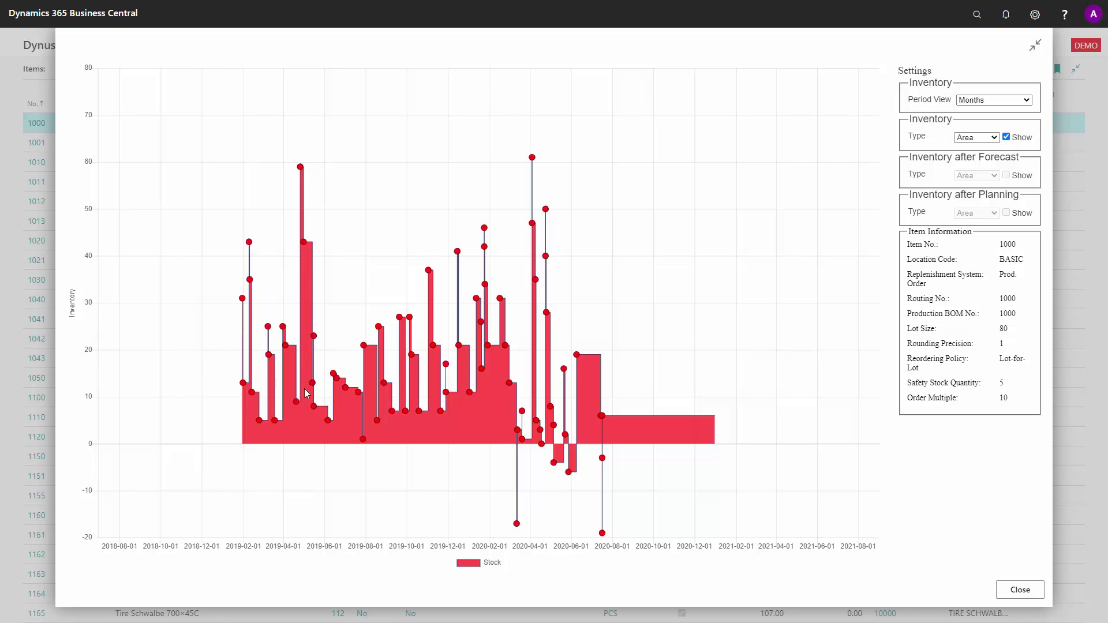
mouse_move(602, 416)
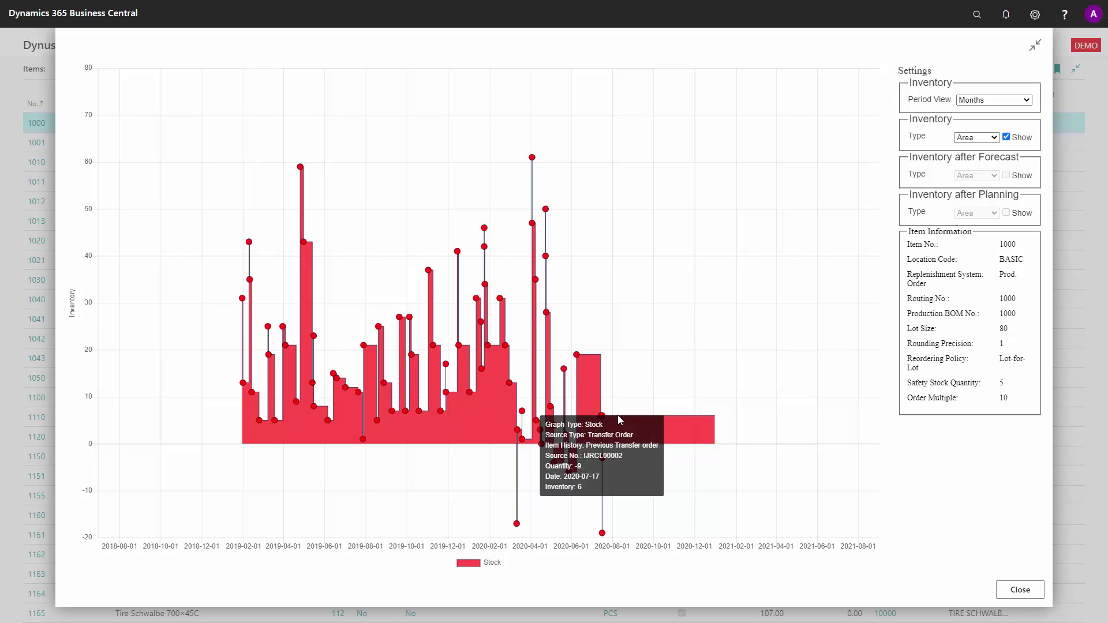
click(1020, 590)
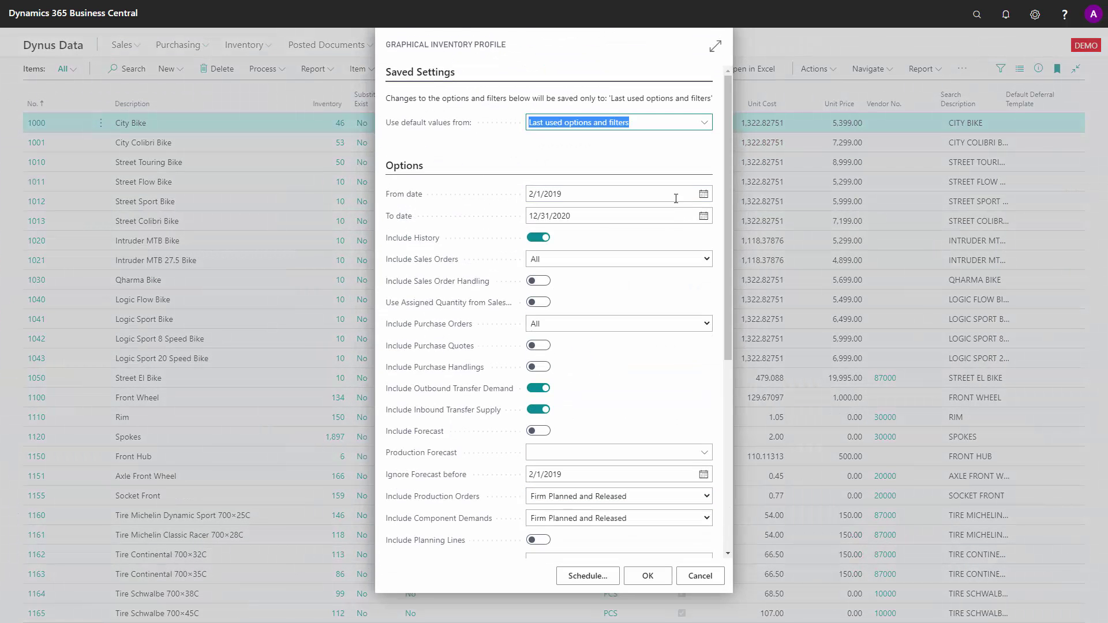
Turn Include History off, keep Include Sales Orders at All, and leave Sales Order Handling off.
click(539, 237)
click(567, 258)
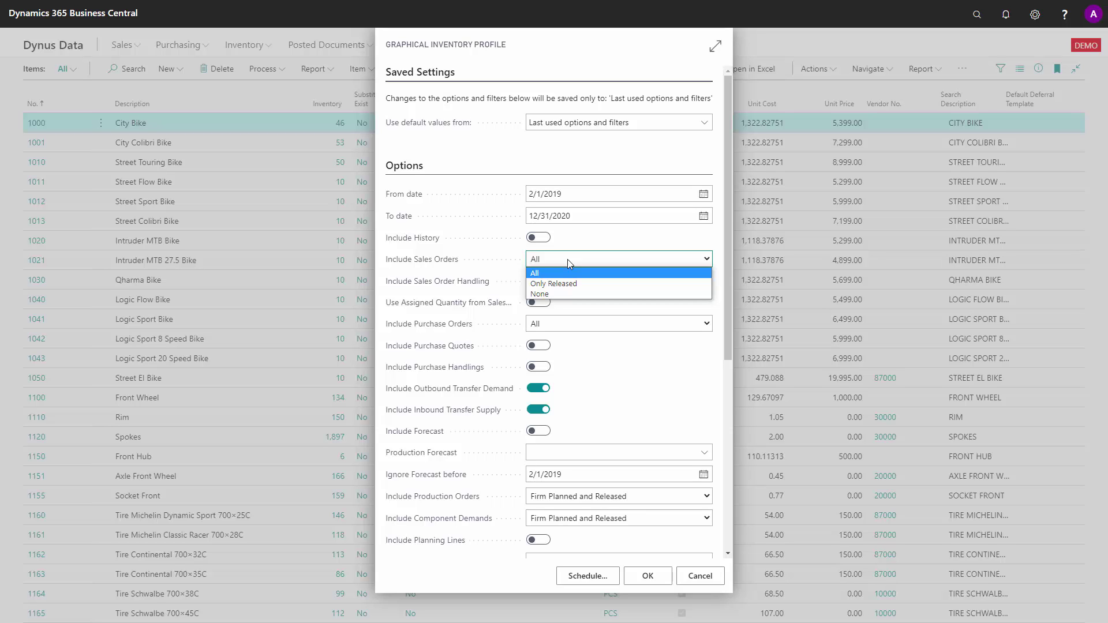
click(567, 258)
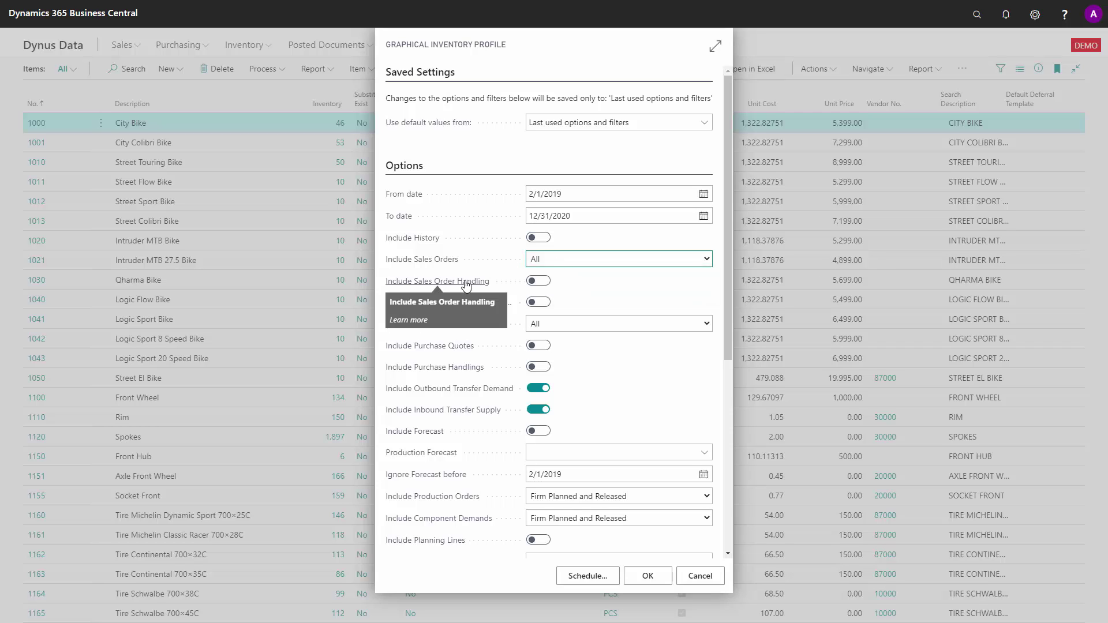
click(533, 282)
click(533, 281)
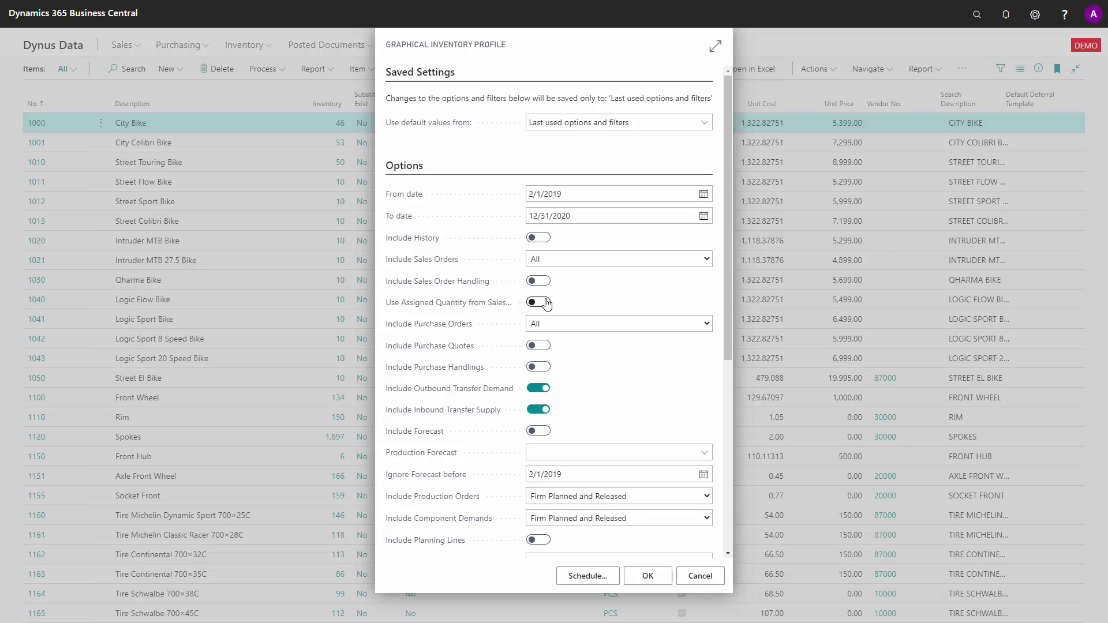
click(552, 325)
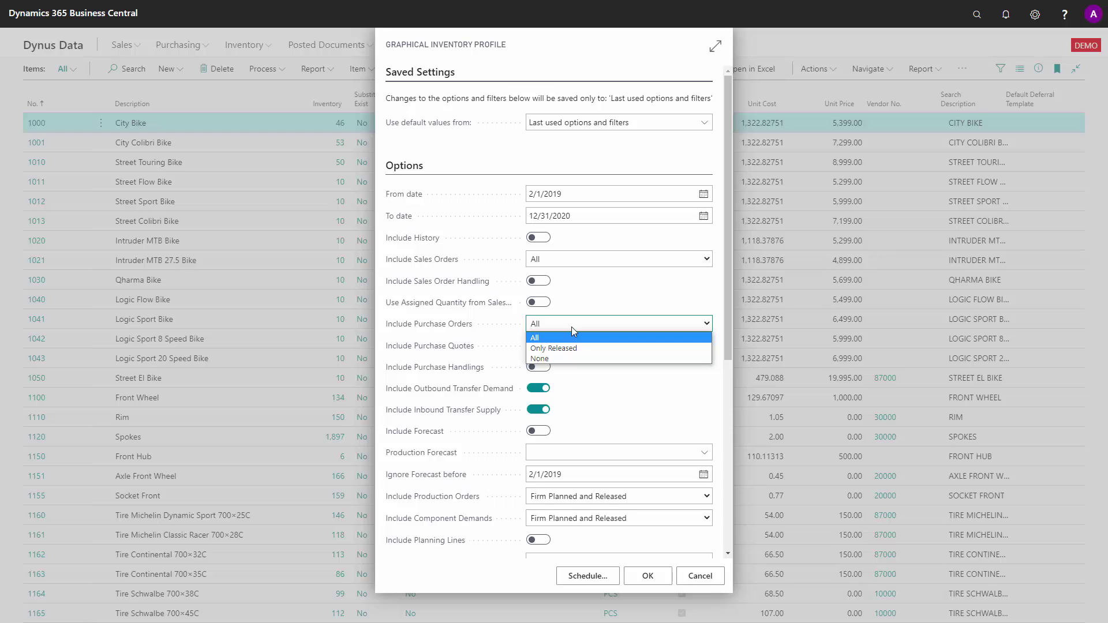
click(572, 324)
click(572, 324)
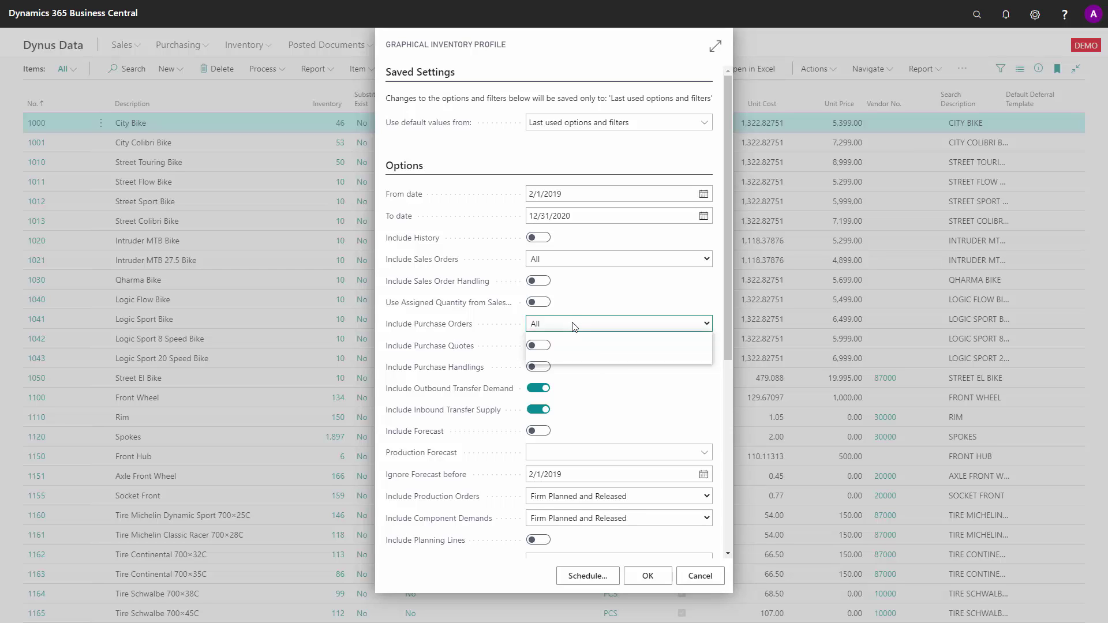
click(540, 347)
click(540, 347)
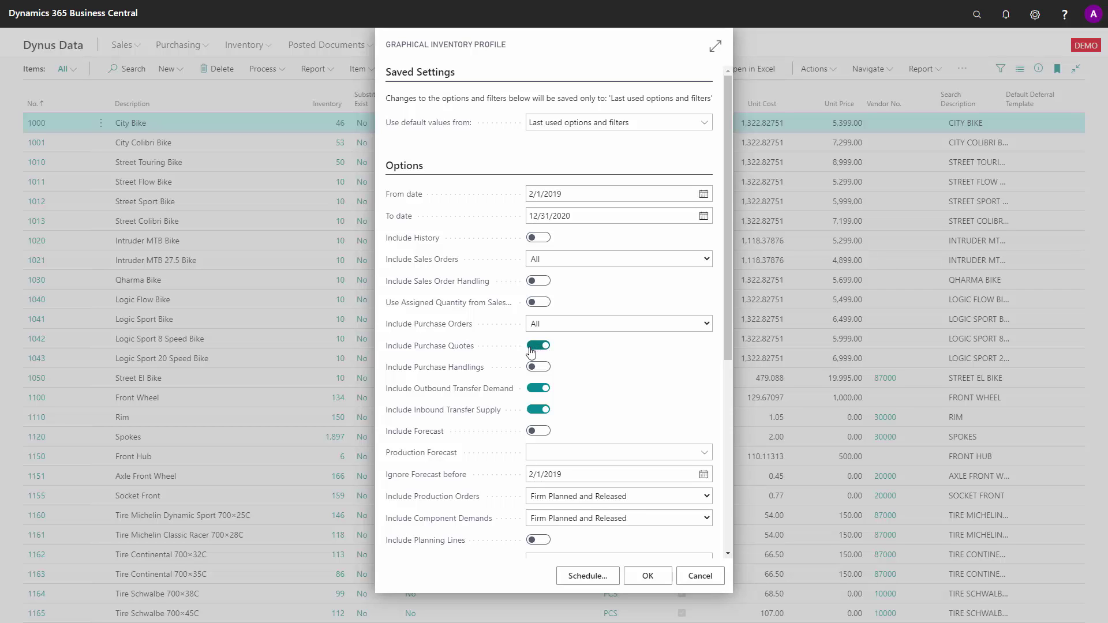
click(532, 350)
drag(730, 292, 743, 378)
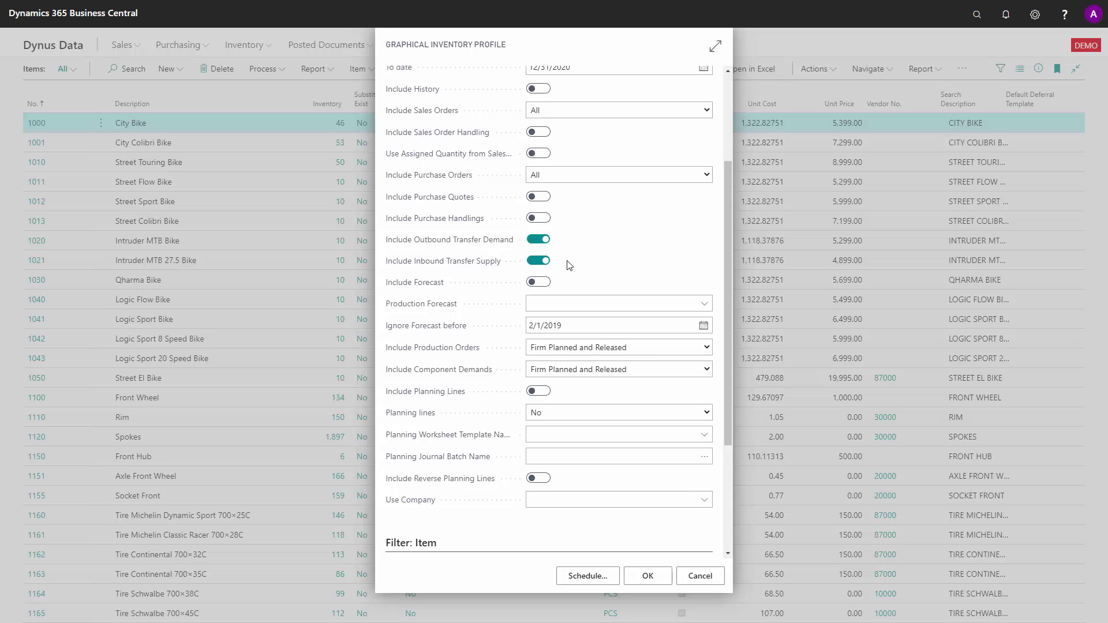
Check the 2020 production forecast, switch Include Forecast off, and select Ignore Forecast before 2/1/2019.
click(542, 283)
click(555, 304)
double_click(556, 304)
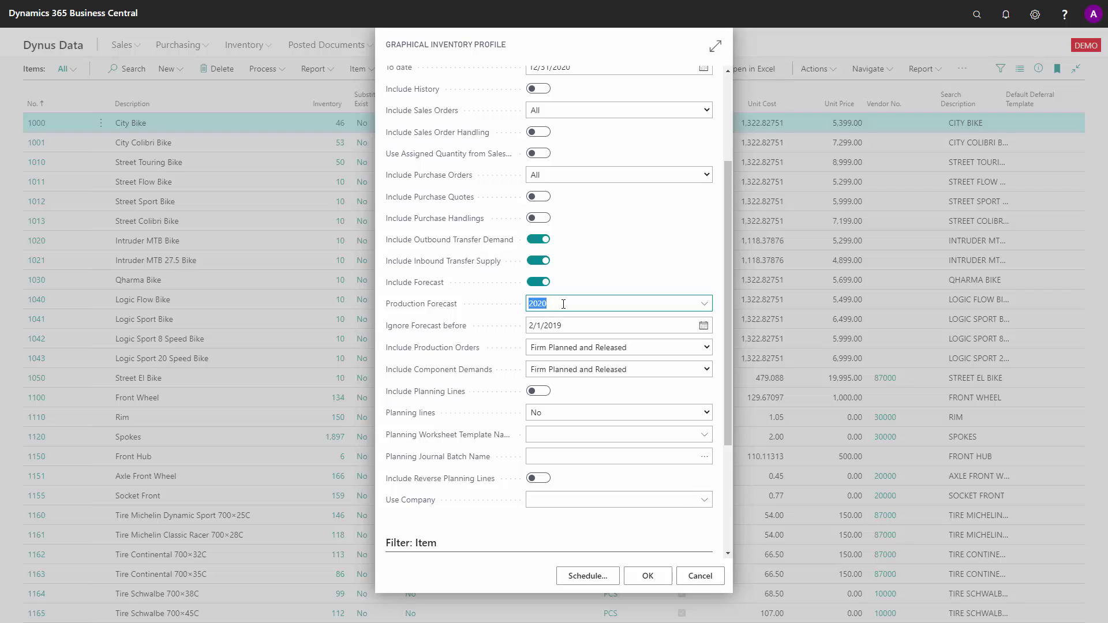
click(705, 305)
click(641, 277)
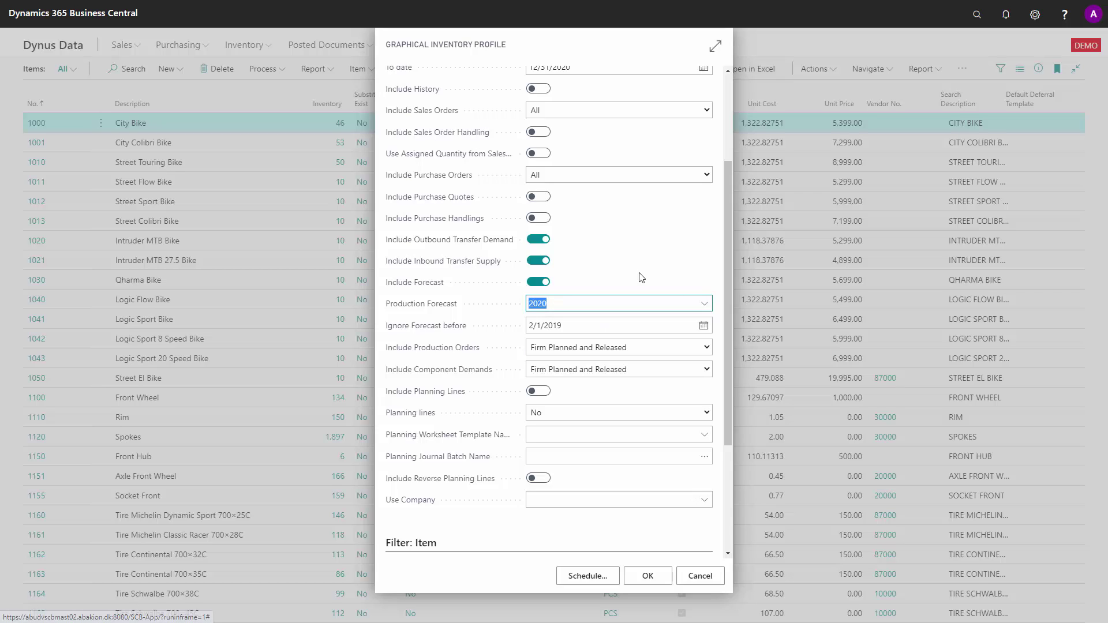
click(532, 283)
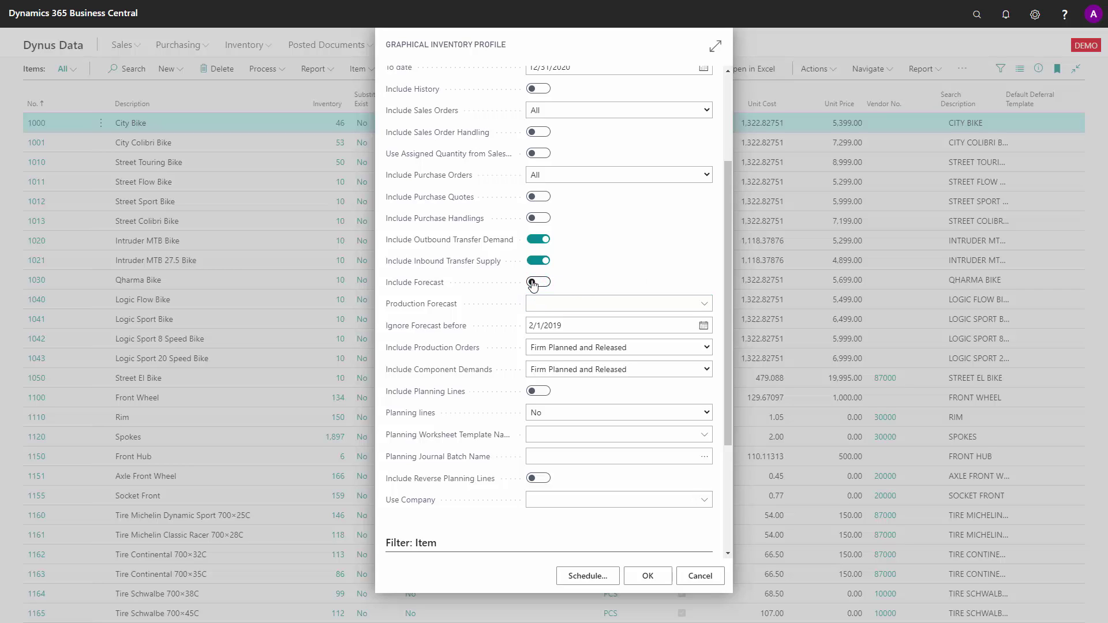
click(562, 322)
triple_click(575, 330)
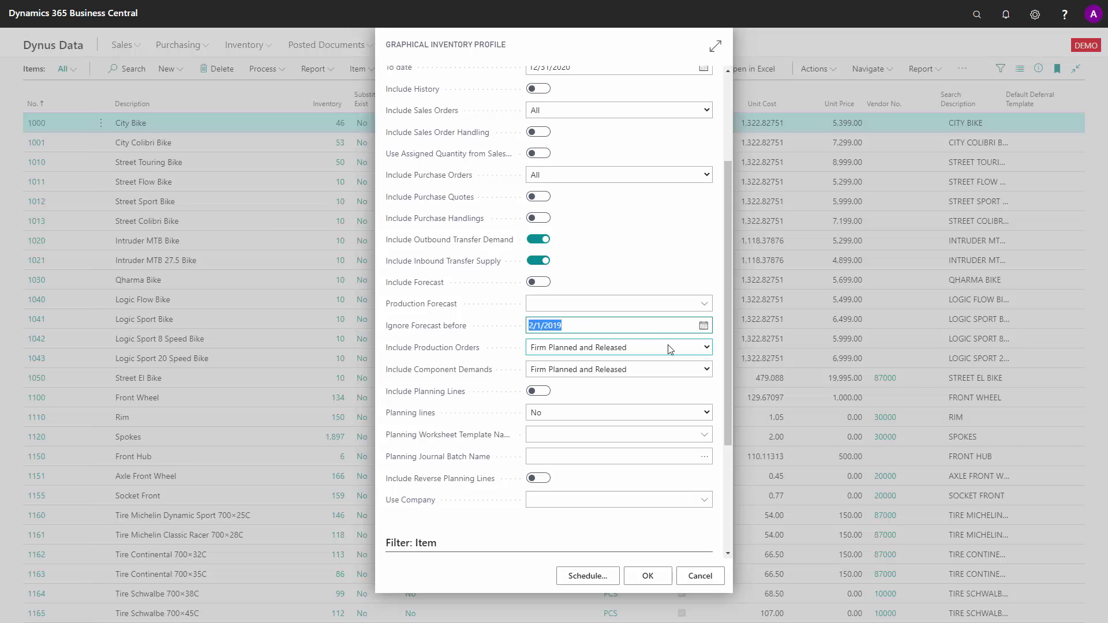
click(706, 349)
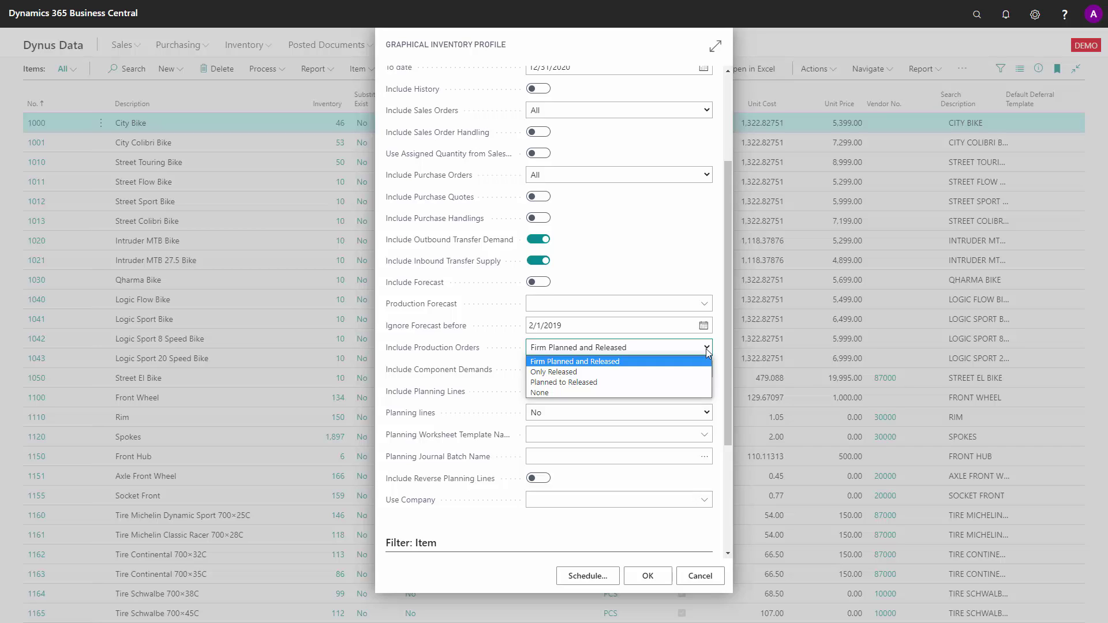
click(707, 348)
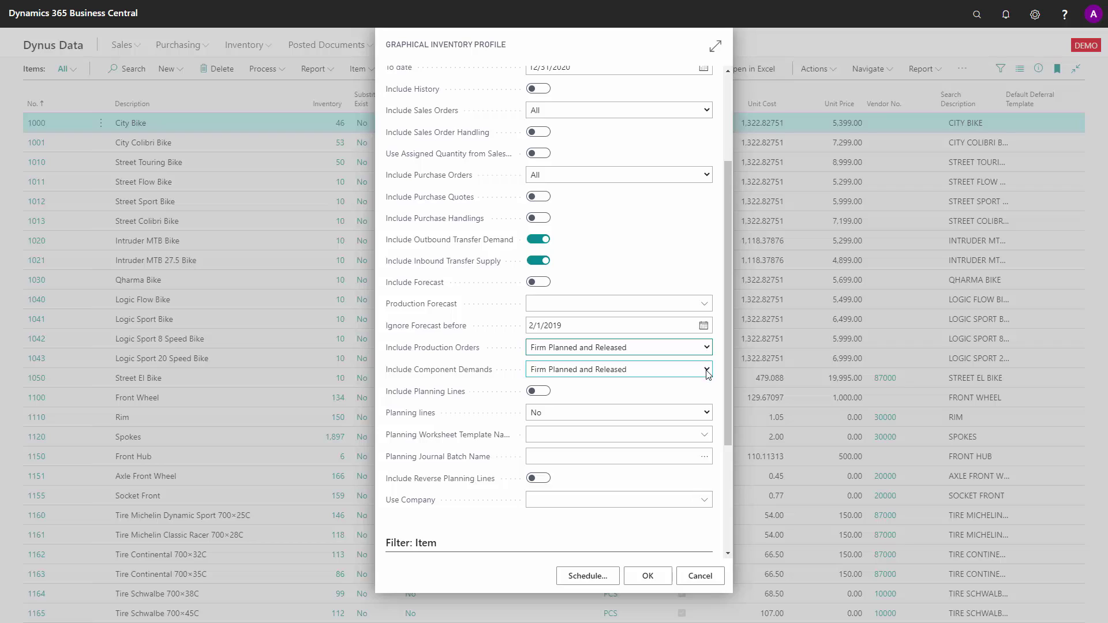
click(706, 370)
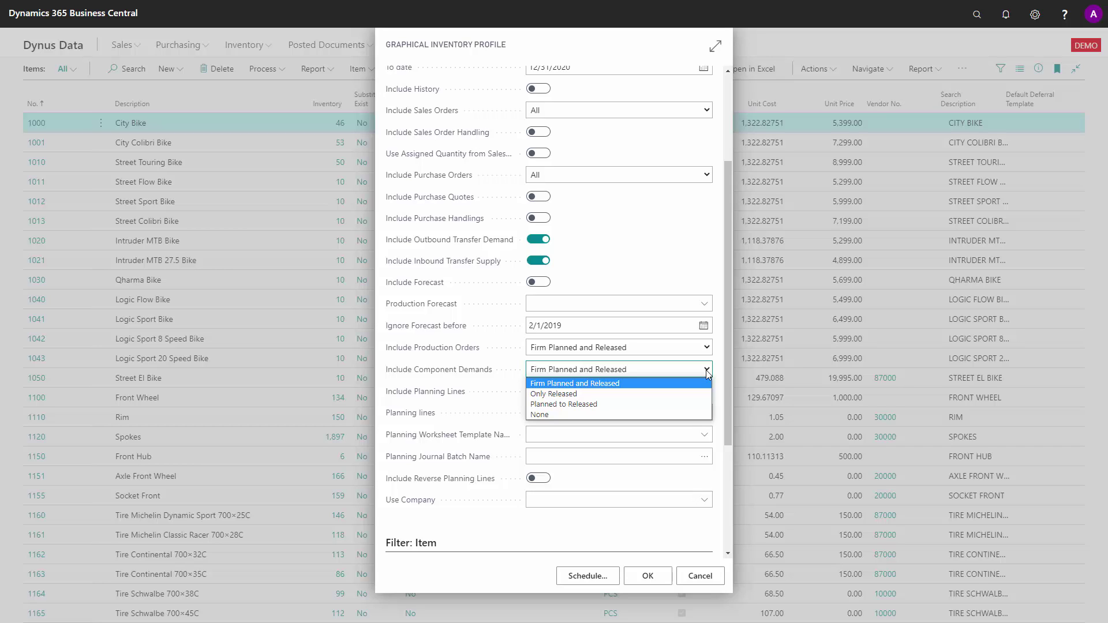
click(706, 370)
click(539, 391)
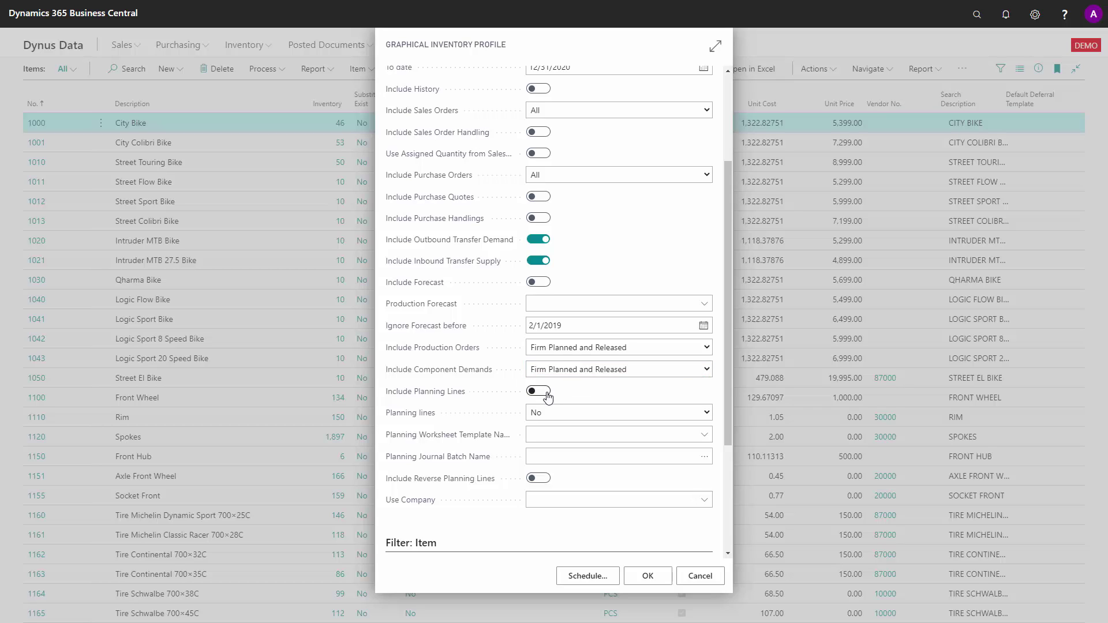
click(706, 413)
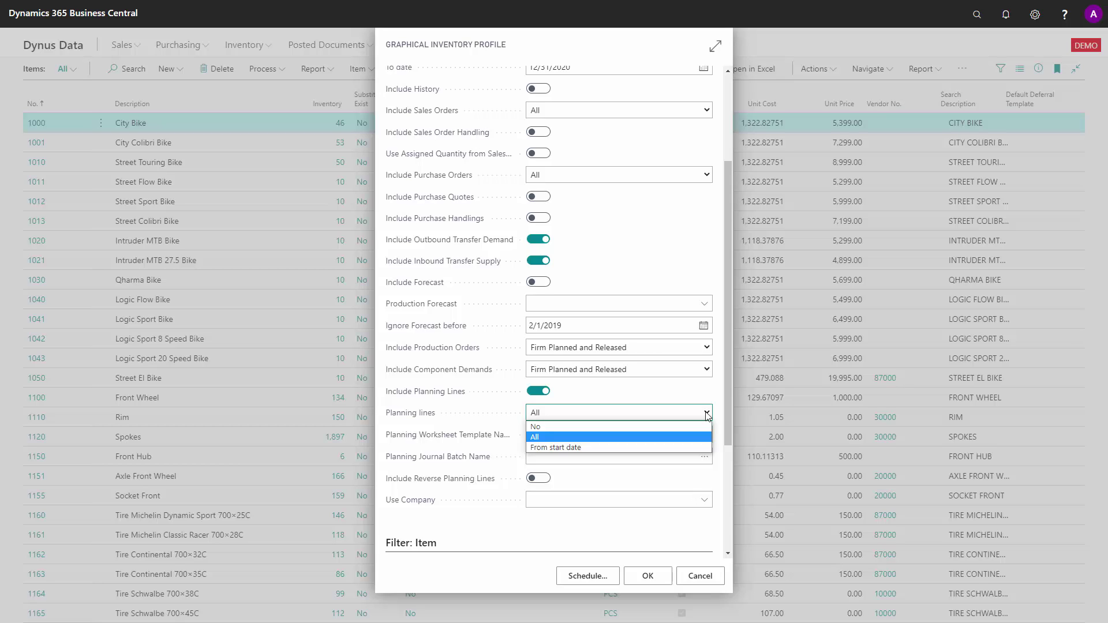
click(539, 391)
click(540, 392)
click(708, 414)
click(612, 437)
click(544, 438)
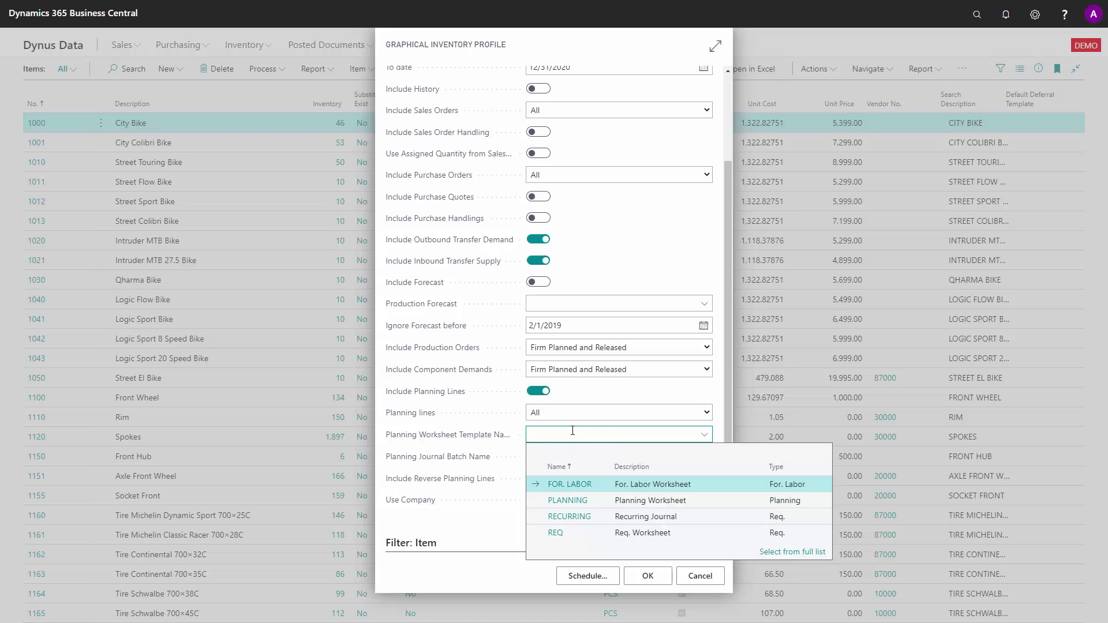
click(573, 414)
click(573, 413)
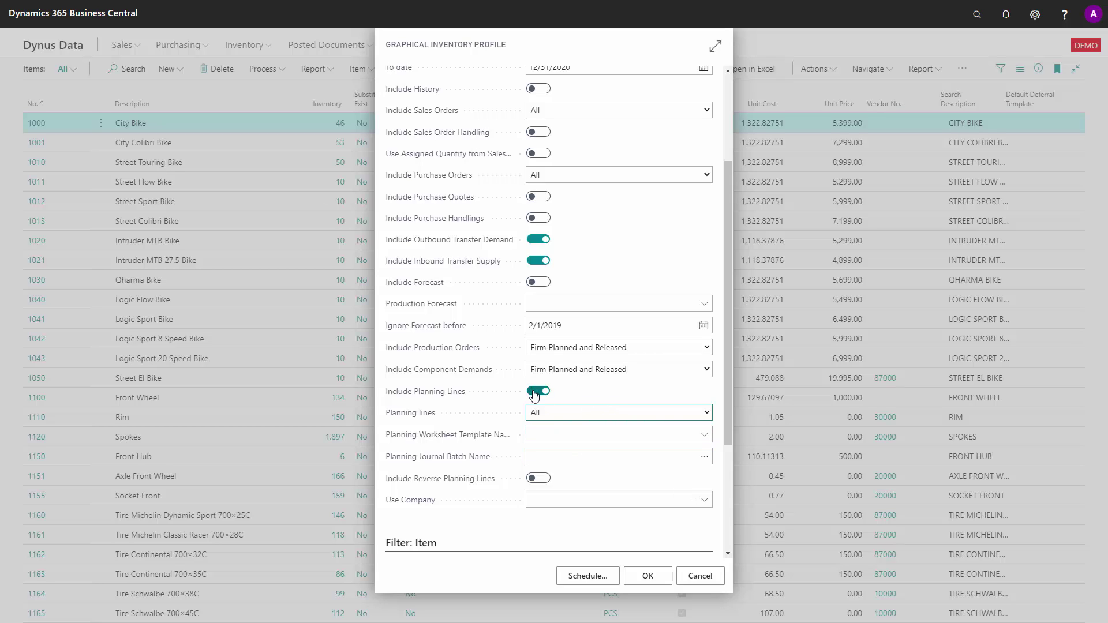
click(558, 432)
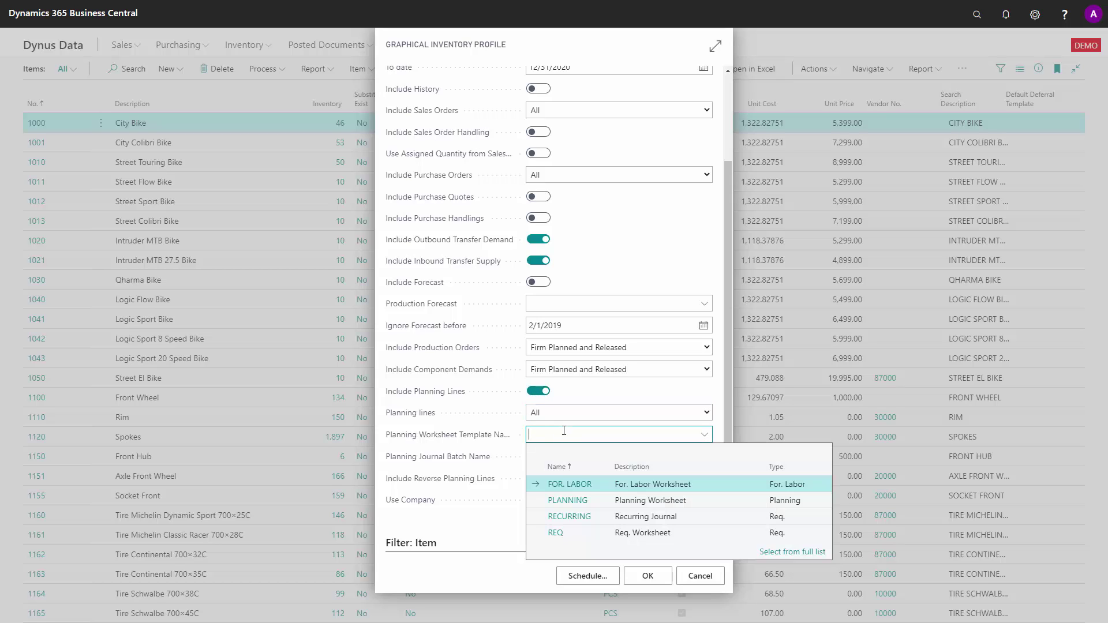
click(538, 391)
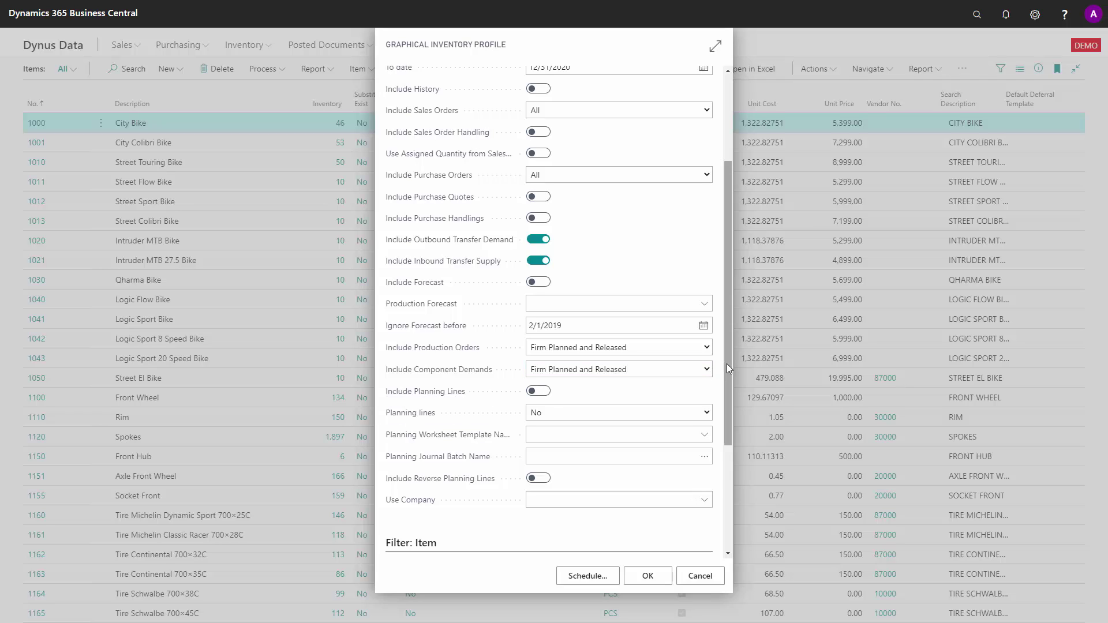
scroll(727, 428, down, 2)
scroll(728, 432, down, 1)
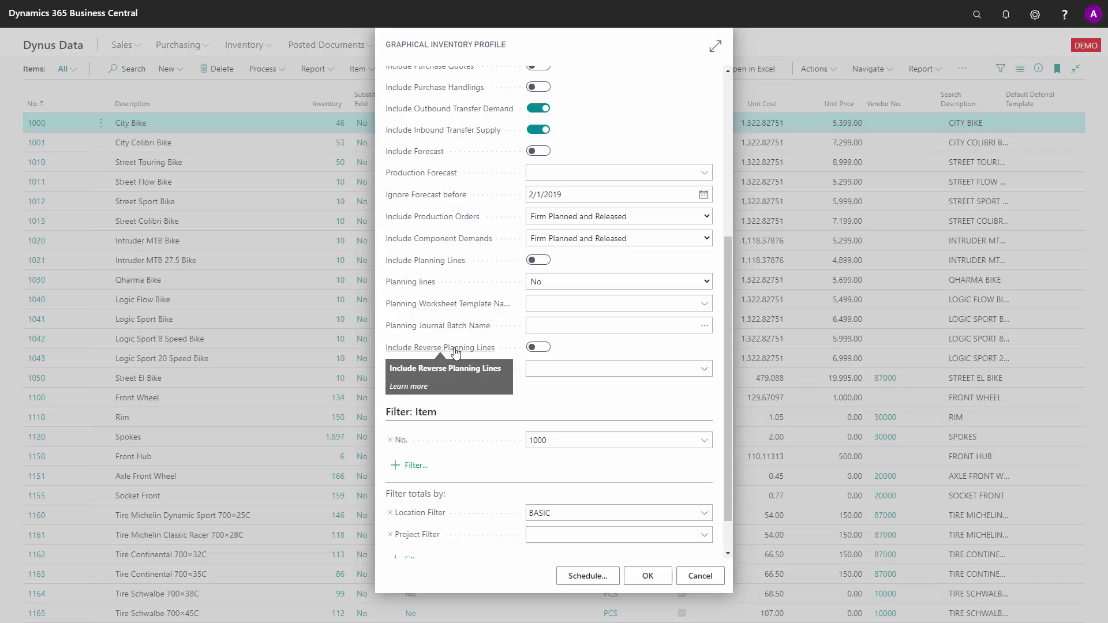
click(545, 350)
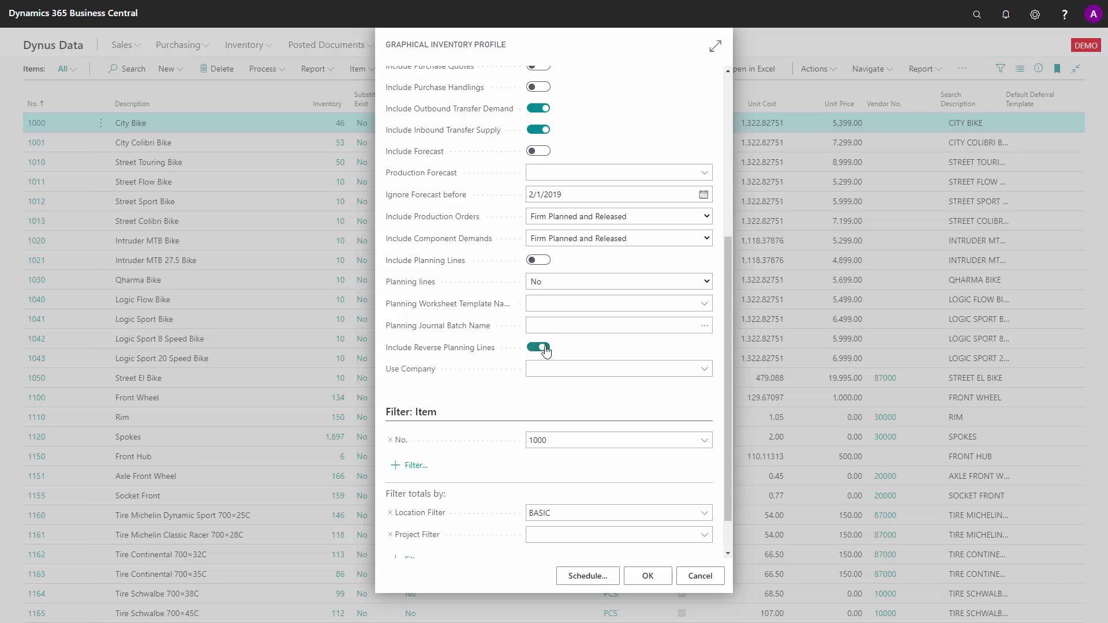
click(534, 350)
click(539, 367)
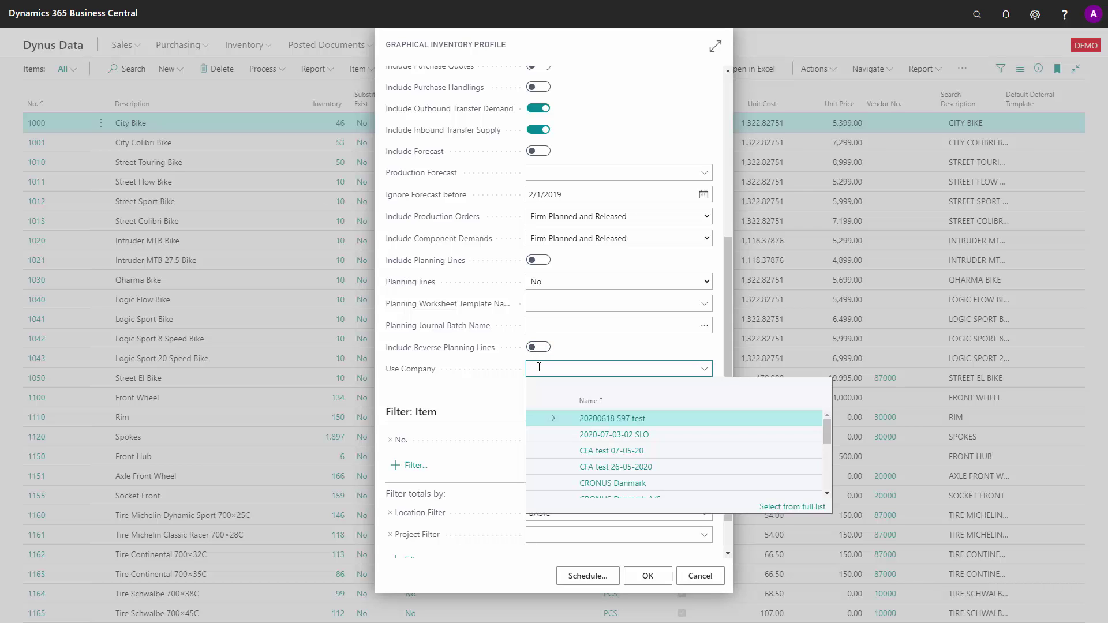
key(Escape)
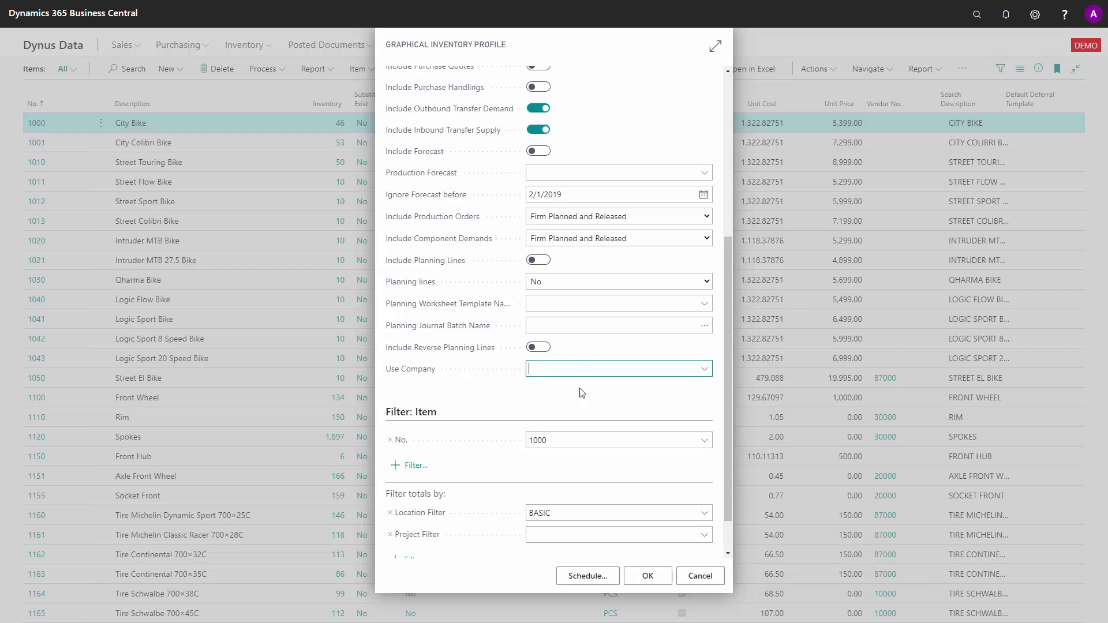
scroll(726, 476, down, 1)
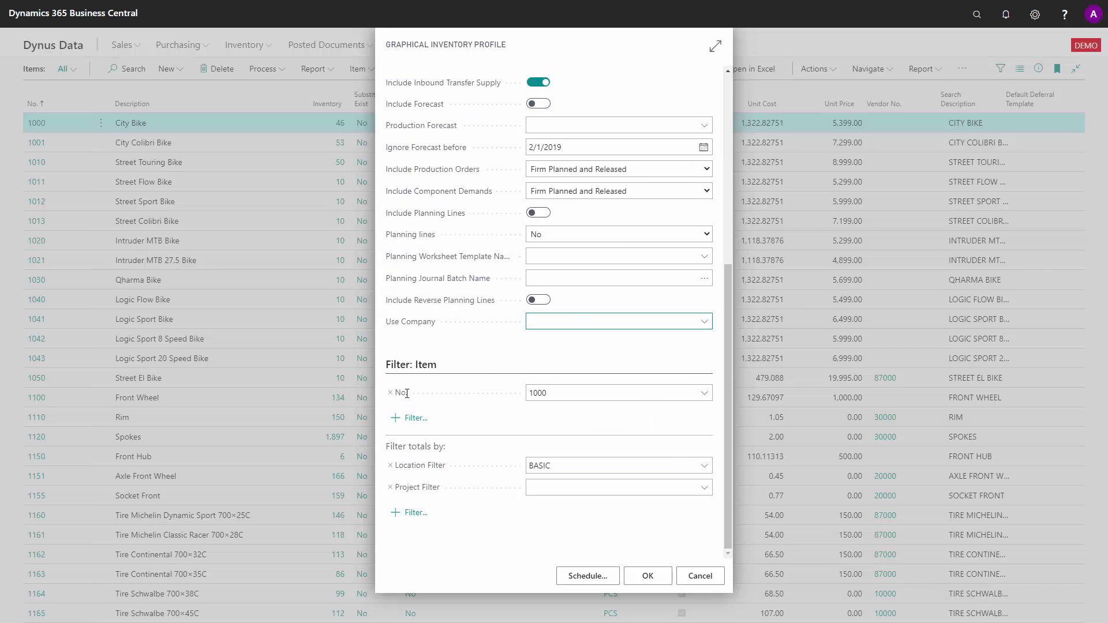
click(412, 419)
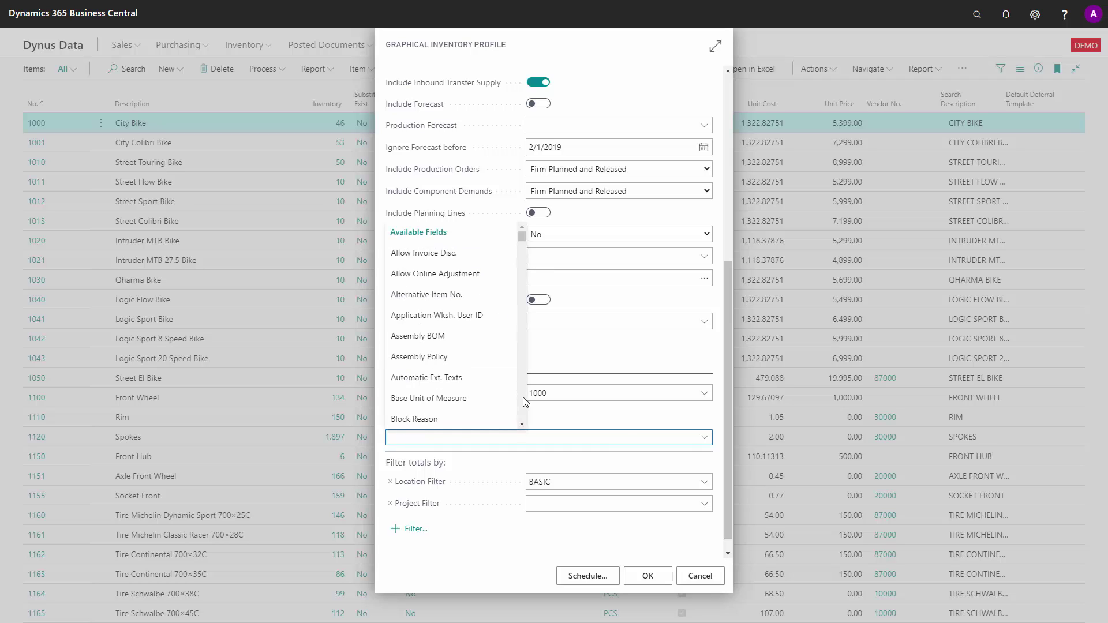
scroll(523, 397, down, 5)
click(561, 392)
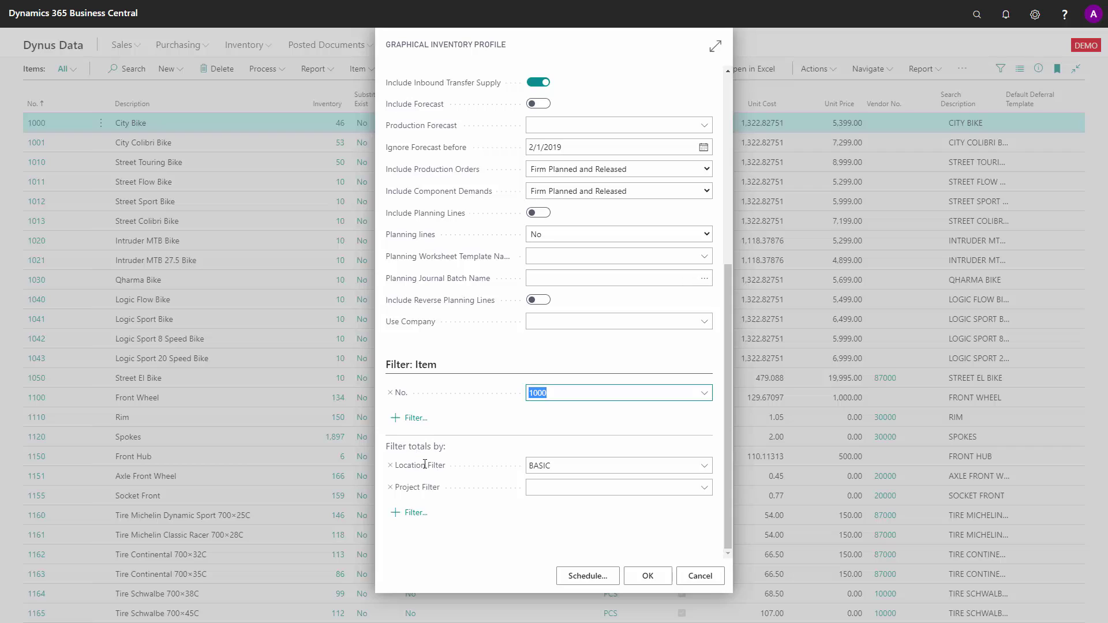
click(568, 466)
click(570, 487)
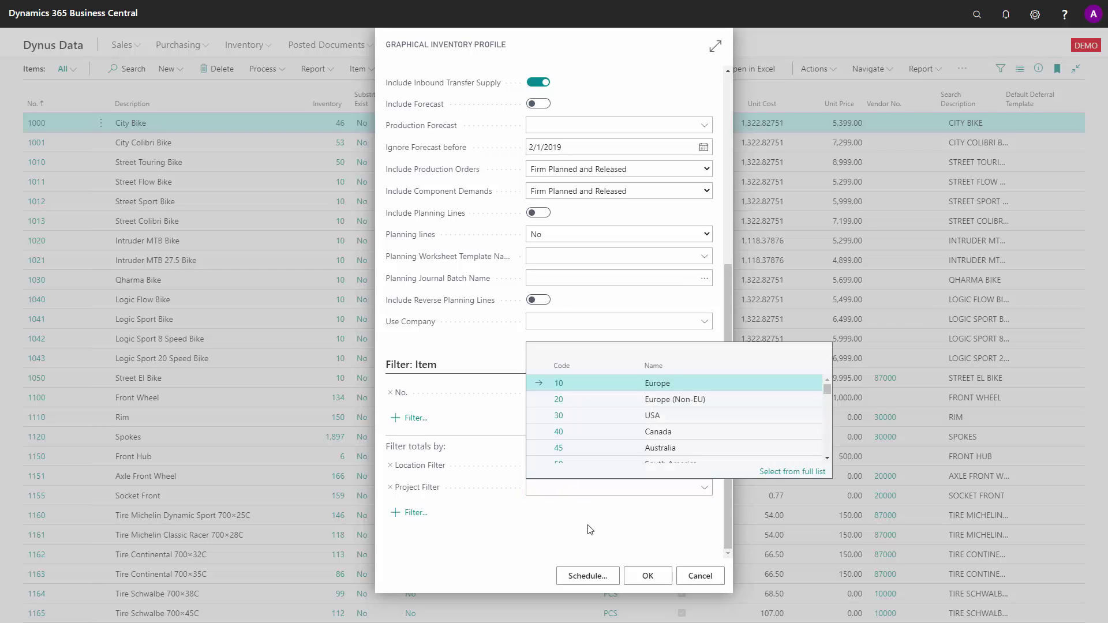
key(Escape)
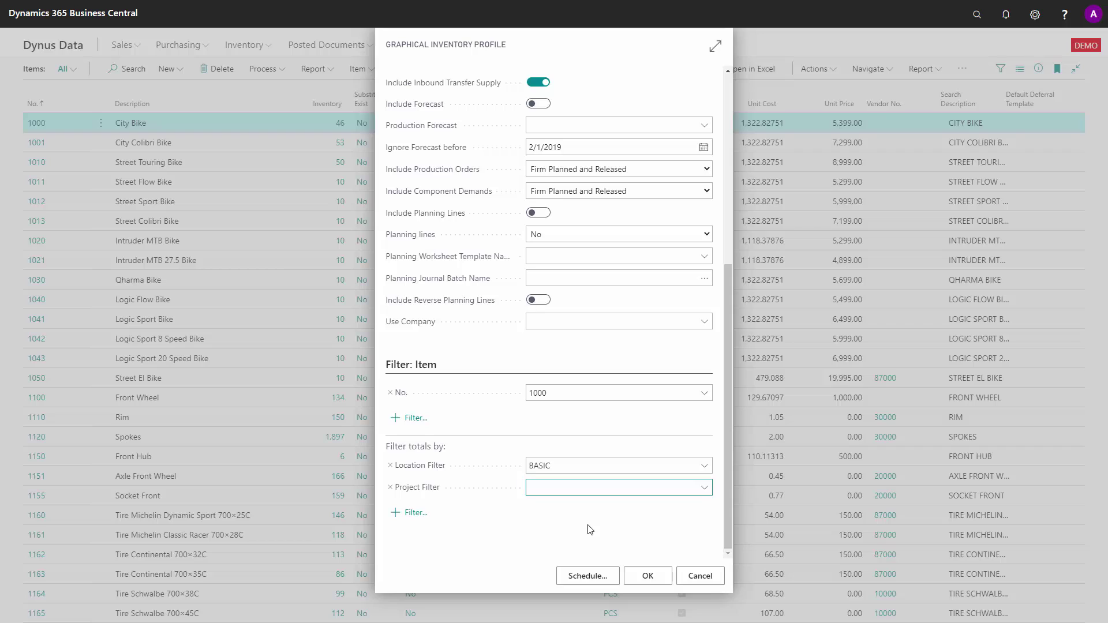